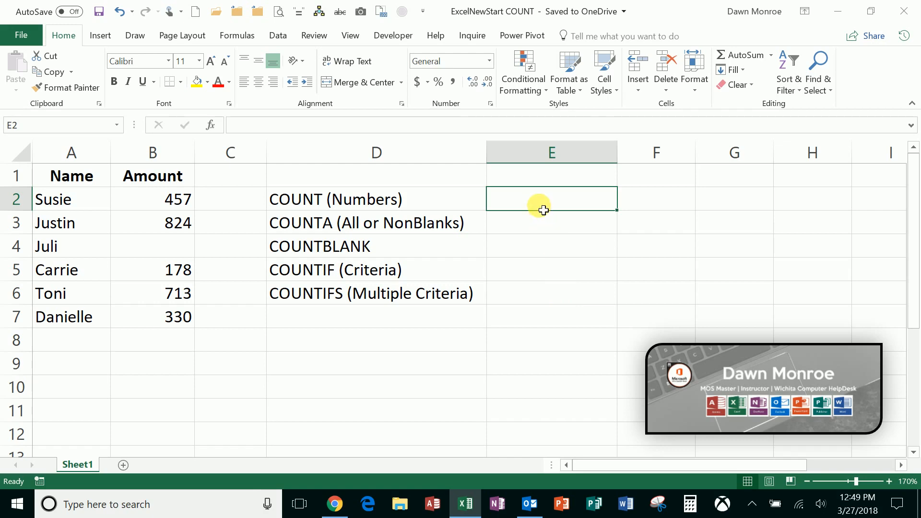
Enter a COUNT formula in cell E2 that counts the numbers in the amounts range B2:B7
type("=")
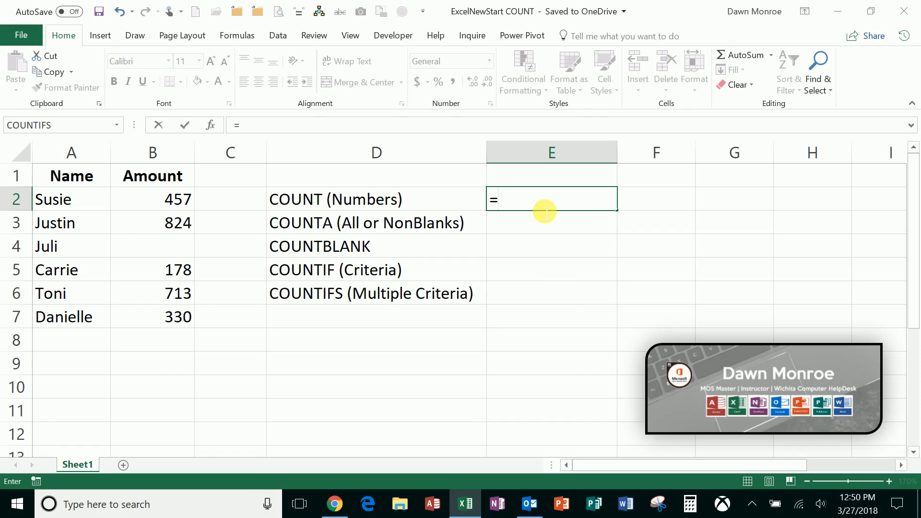
type("coun")
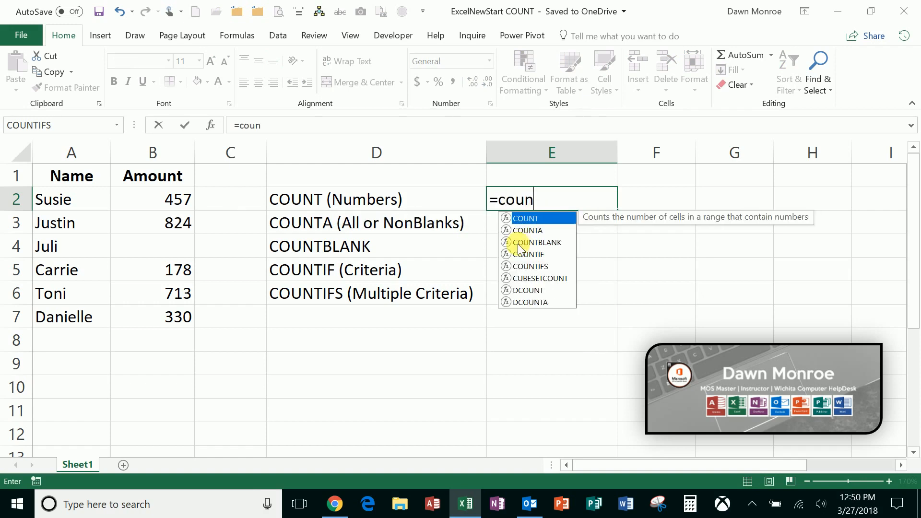
double_click(548, 219)
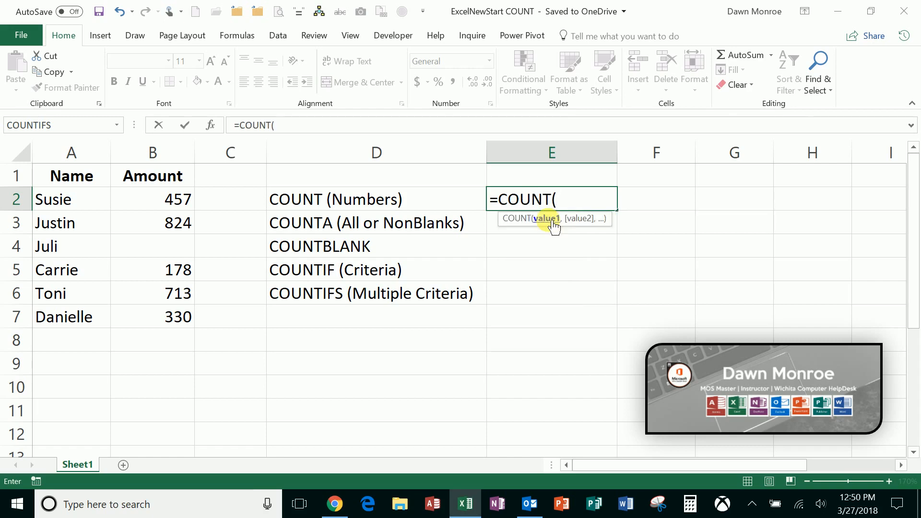
left_click_drag(179, 204, 169, 325)
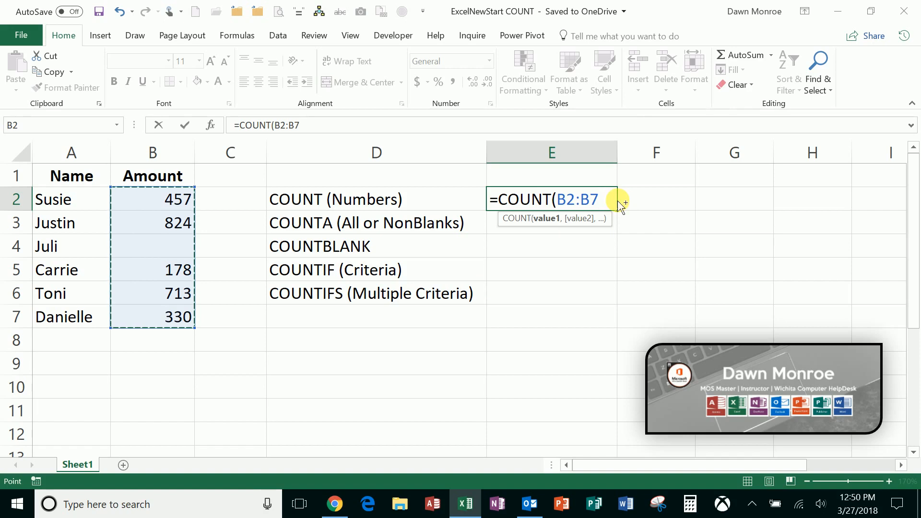
key("ctrl+Return")
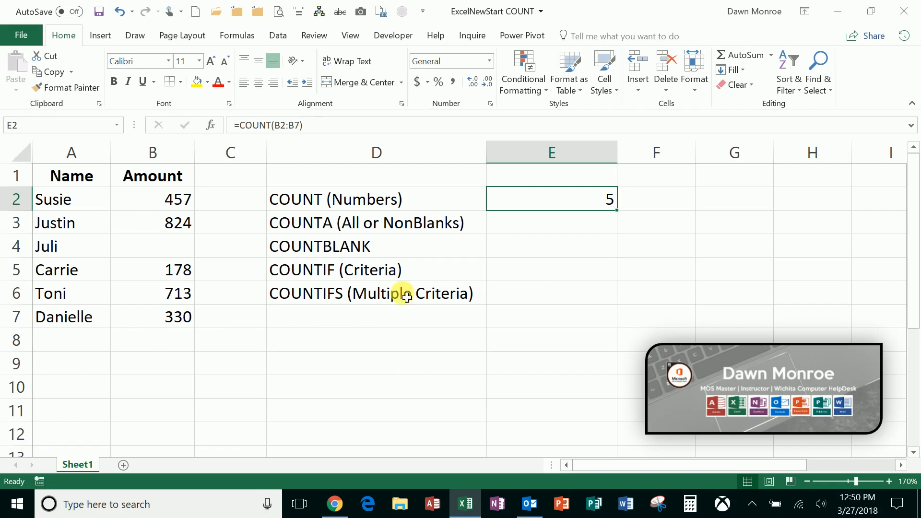
Enter a COUNTA formula in cell E3 that counts the non-blank names in A2:A7
left_click(542, 231)
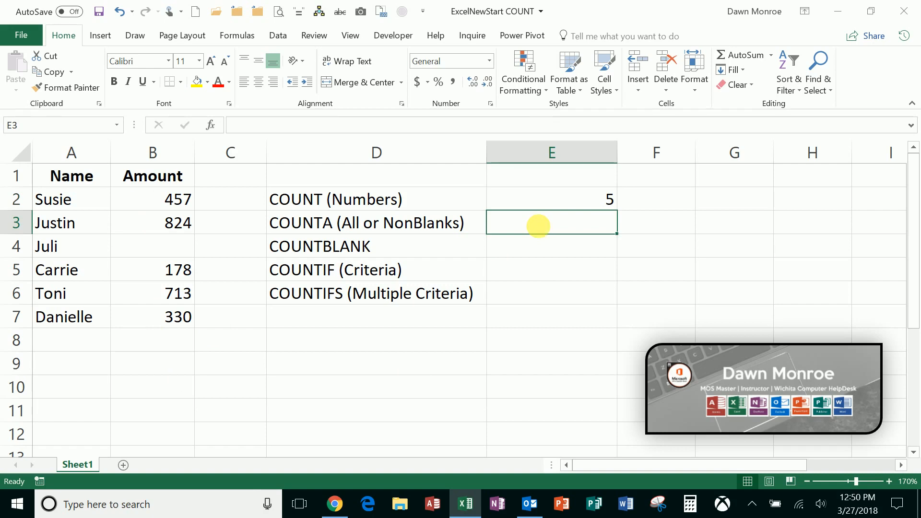
type("=count")
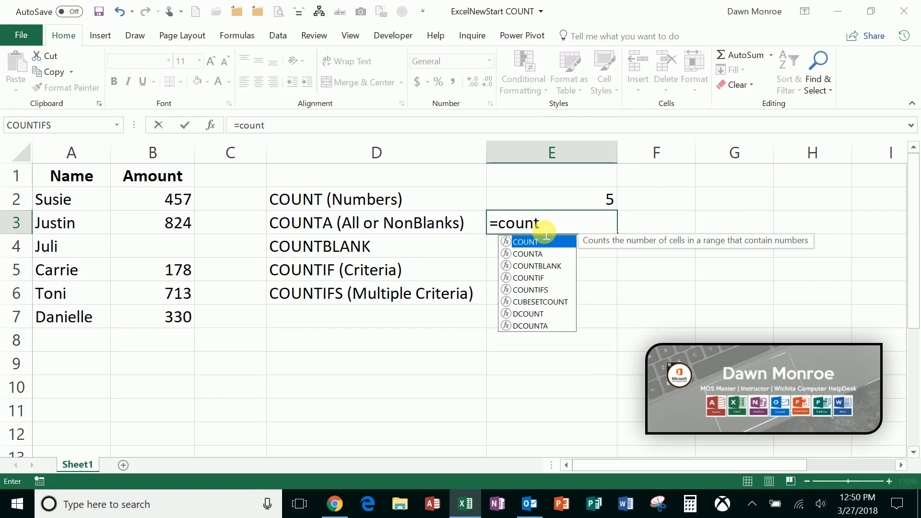
key("Down")
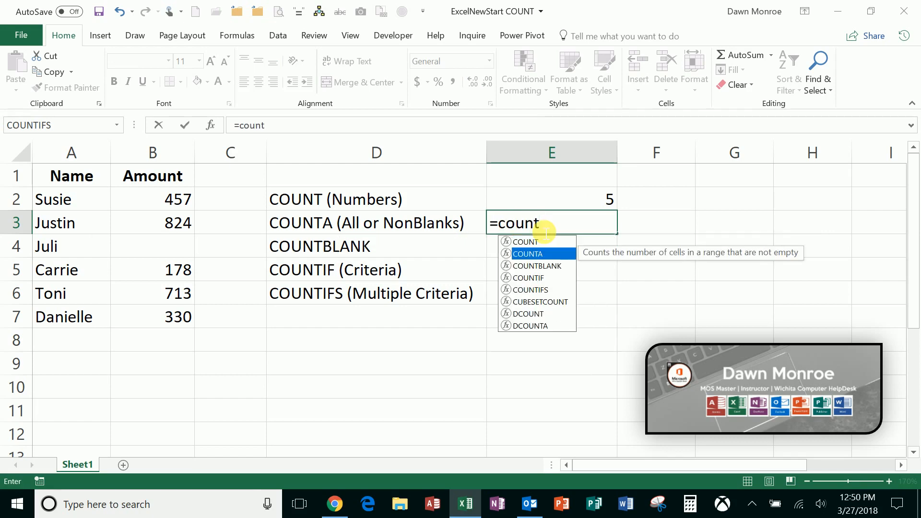
key("Tab")
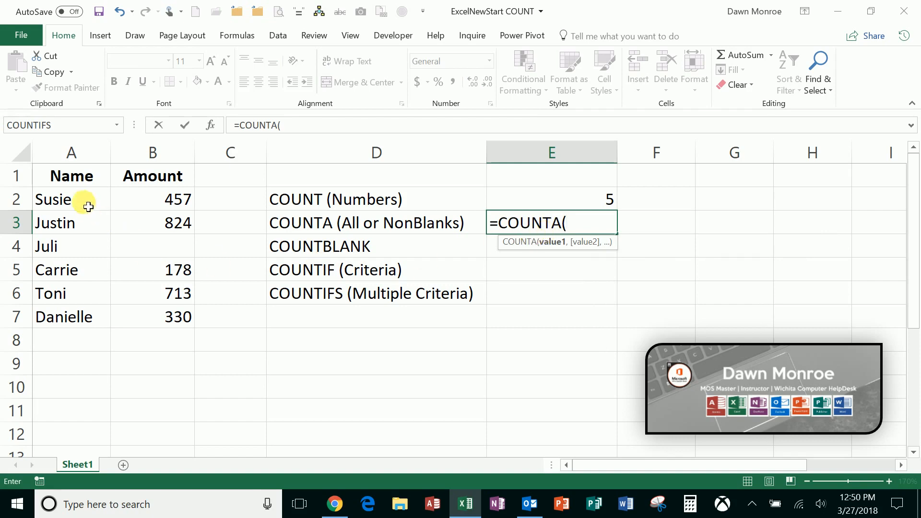
left_click_drag(82, 199, 75, 318)
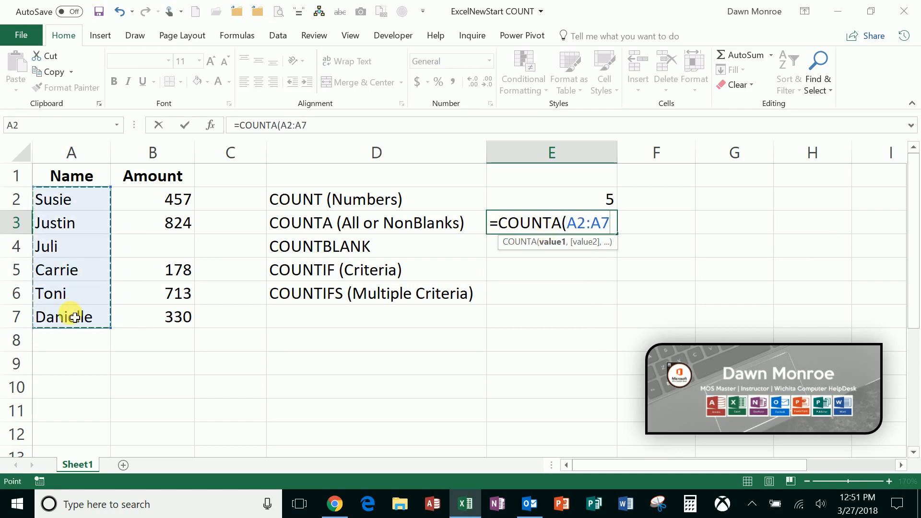
key("ctrl+Return")
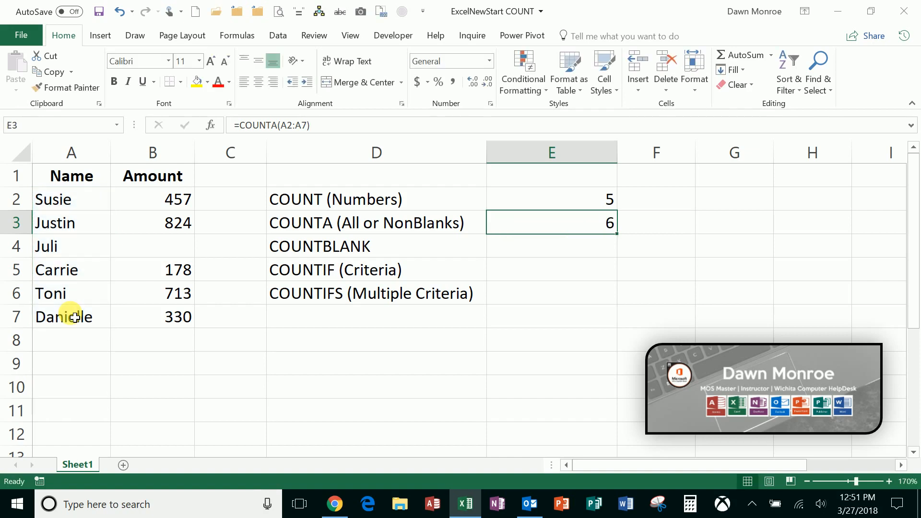
Enter a COUNTBLANK formula in cell E4 that counts the empty cells in B2:B7
left_click(594, 247)
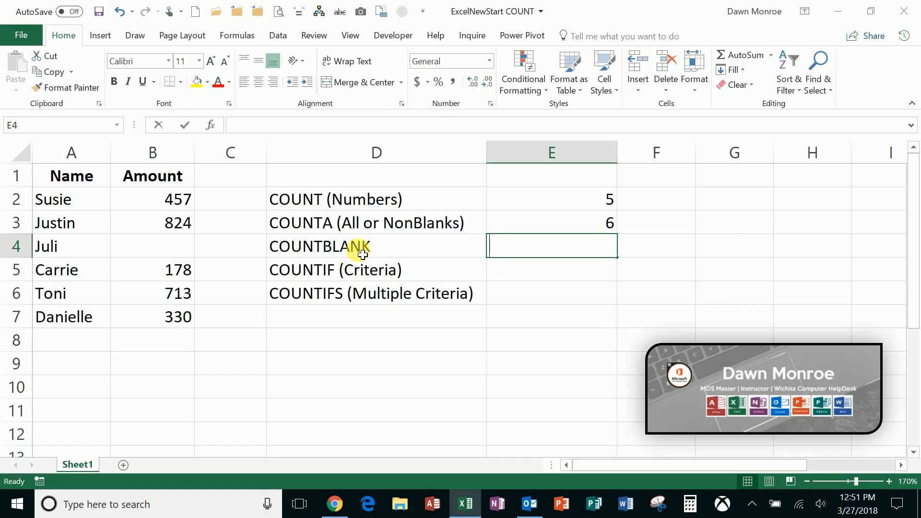
type("=coun")
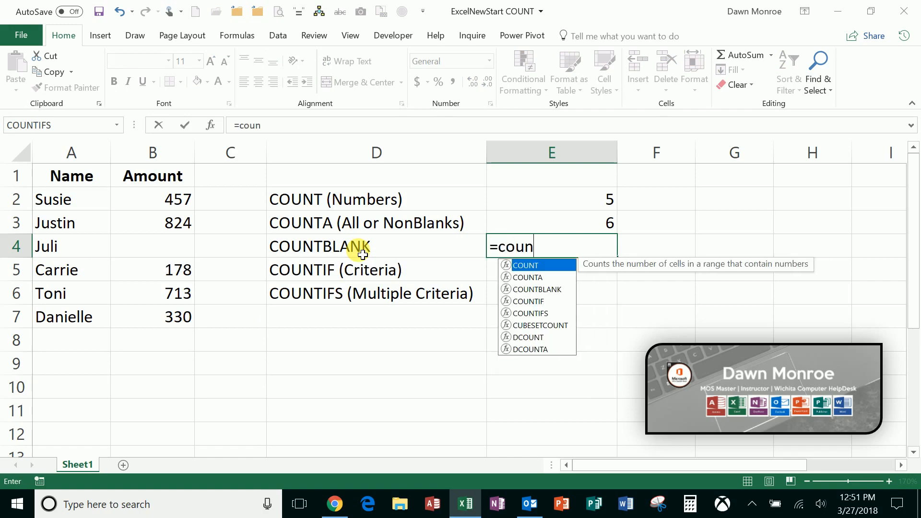
double_click(560, 290)
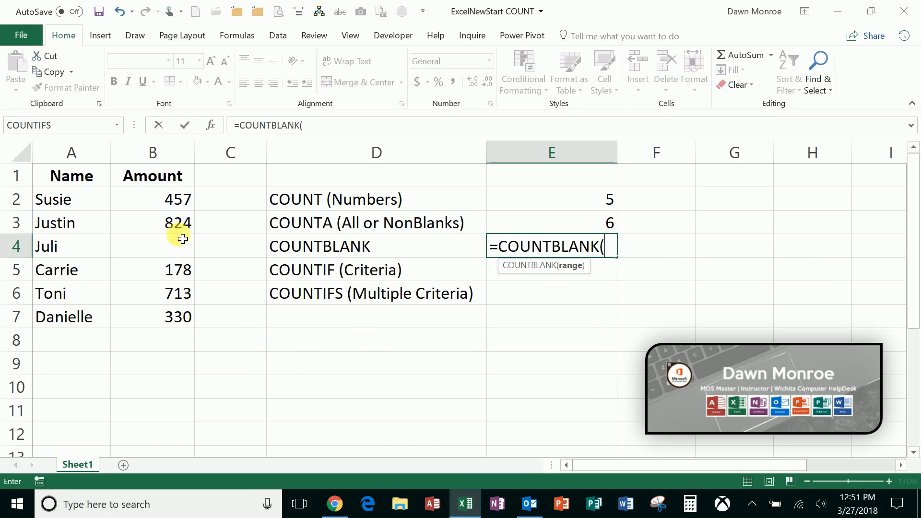
left_click_drag(179, 202, 161, 319)
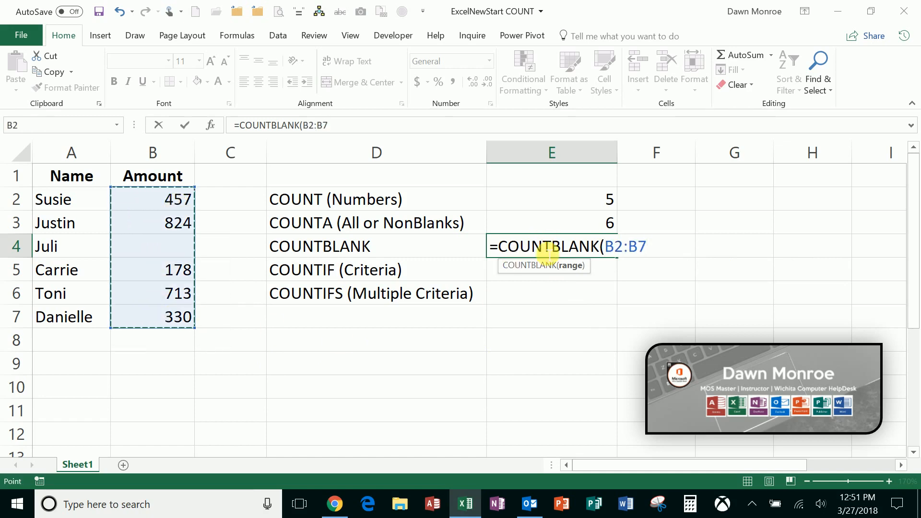
left_click(186, 124)
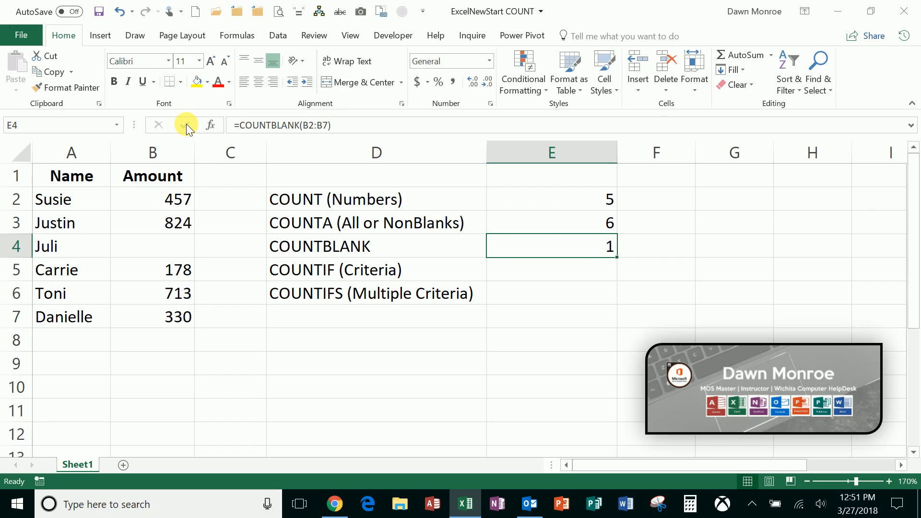
Clear the amount in cell B5 to test the count formulas, and undo the deletion
left_click(180, 274)
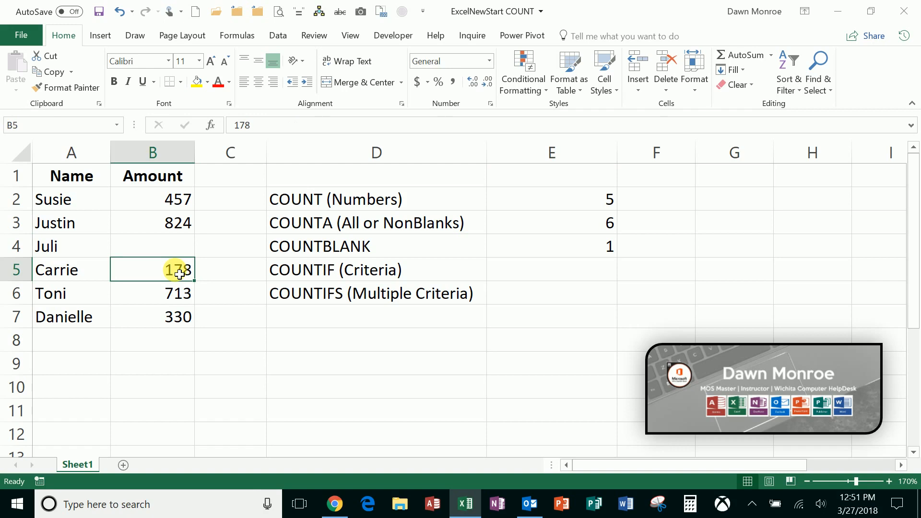
key("Delete")
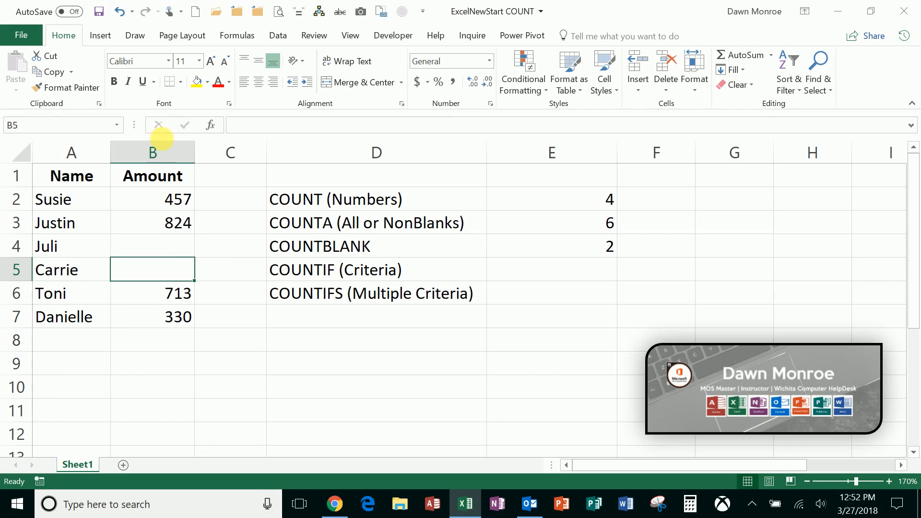
left_click(120, 12)
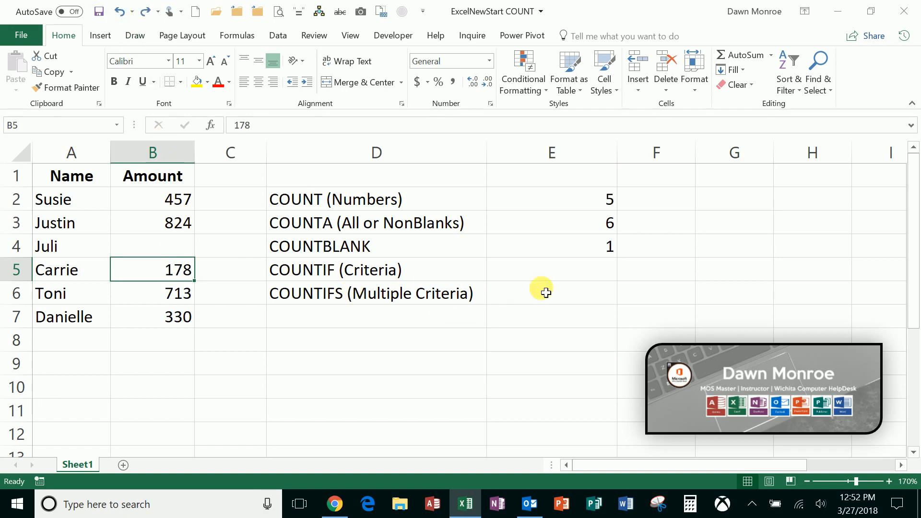
Search the function list for countif and insert the COUNTIF function in cell E5
left_click(569, 276)
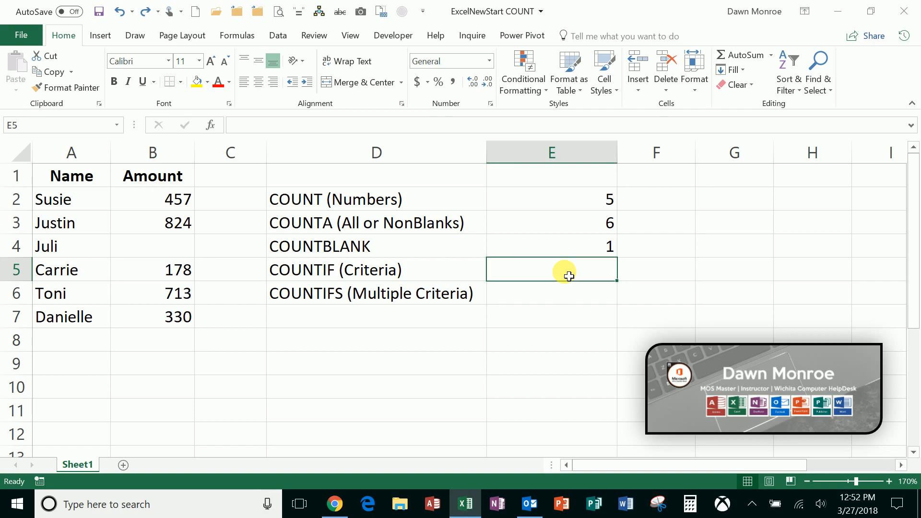
left_click(211, 126)
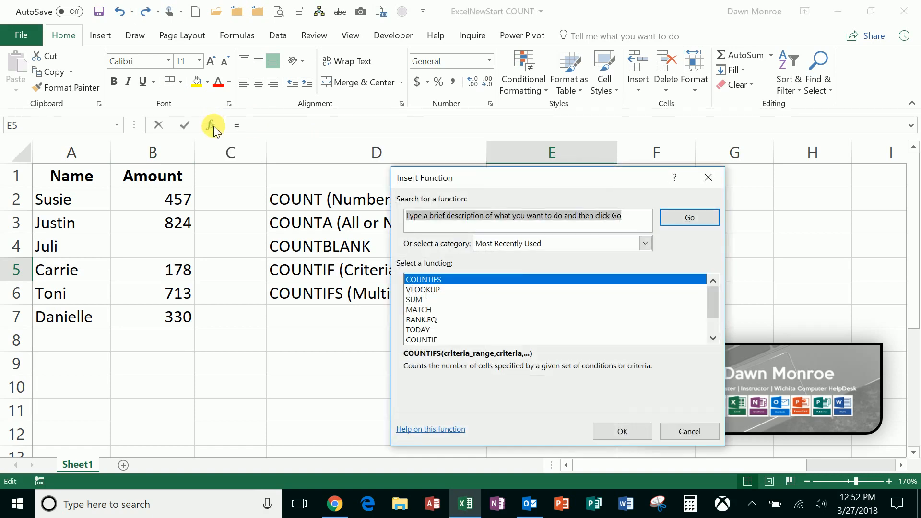
type("countin")
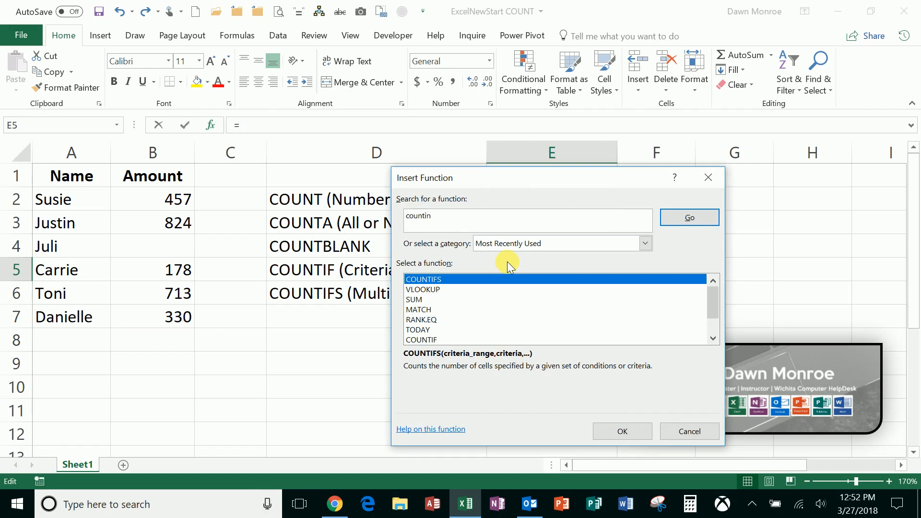
key("BackSpace")
type("f")
key("Return")
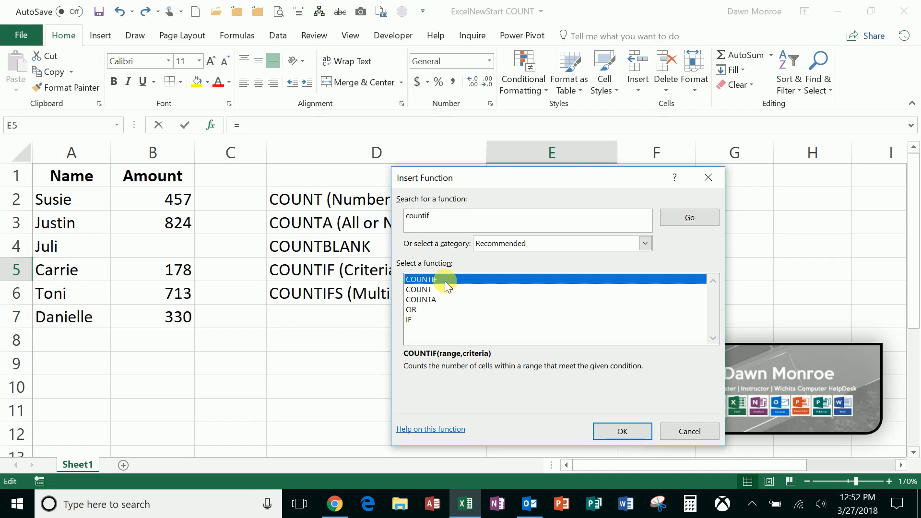
left_click(619, 431)
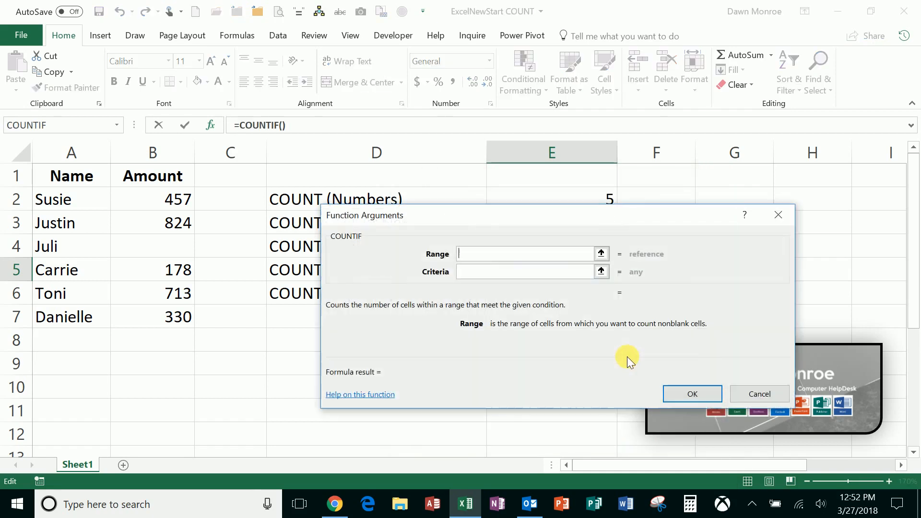
Set the COUNTIF range to B2:B7 and the criteria to >500, and confirm the function arguments
left_click_drag(580, 215, 476, 294)
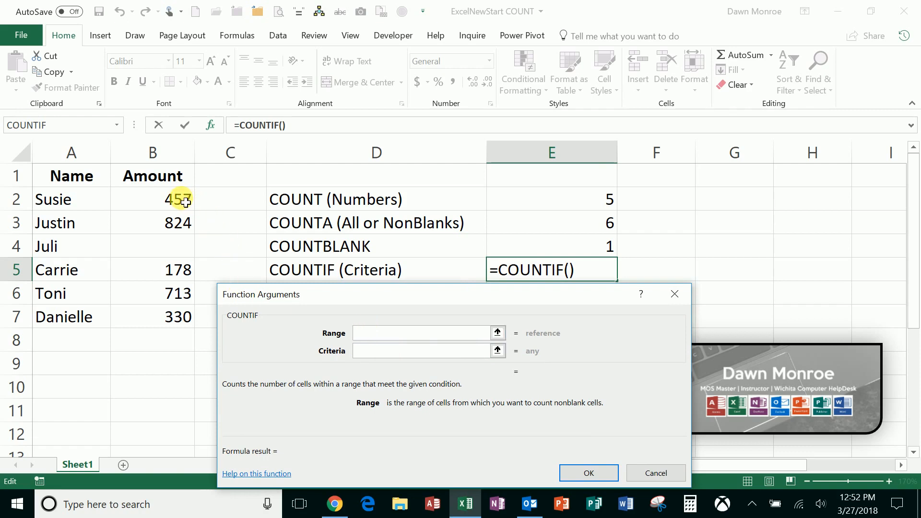
left_click_drag(185, 201, 175, 318)
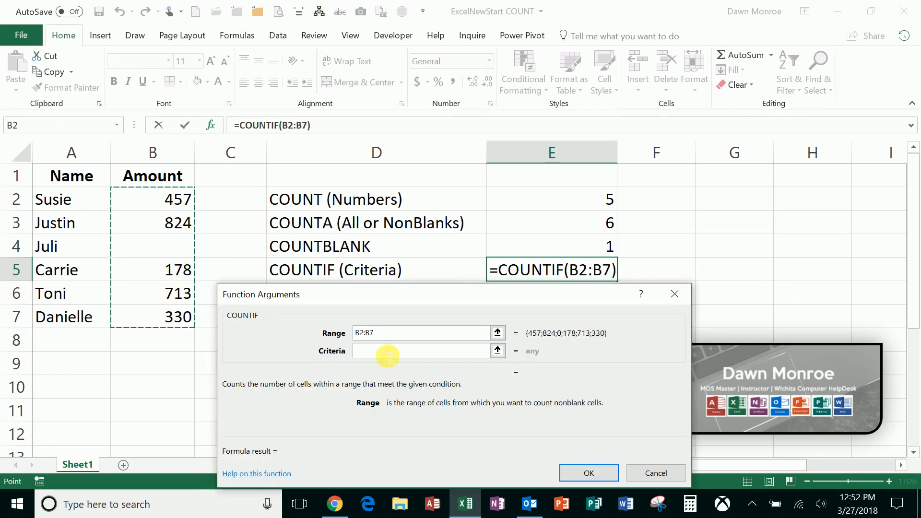
left_click(373, 355)
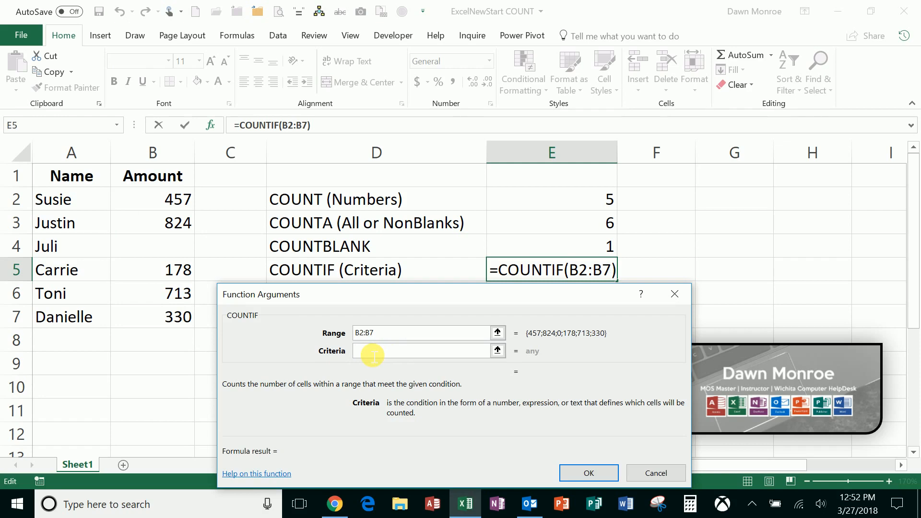
type(">")
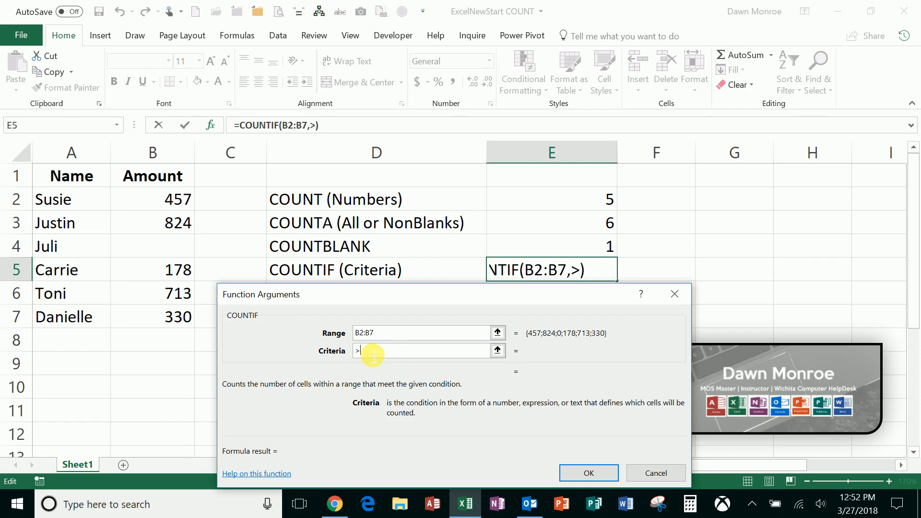
type("500")
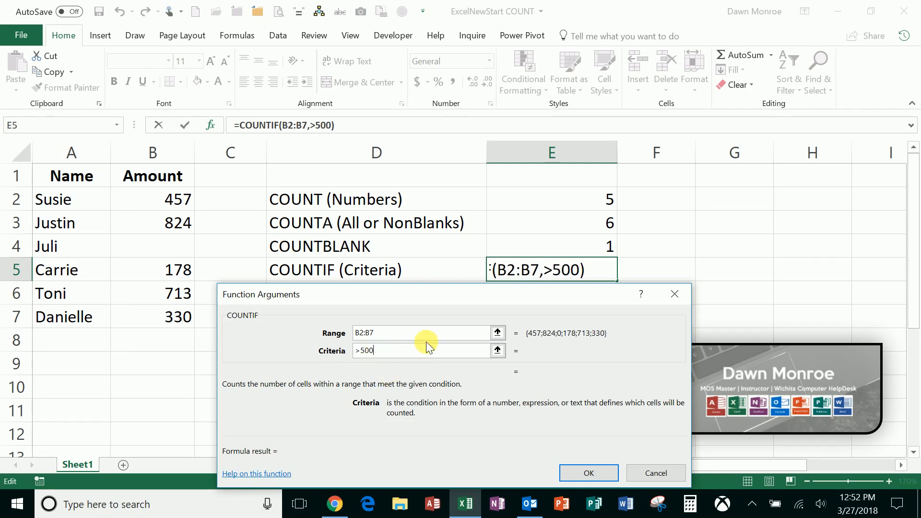
left_click(433, 383)
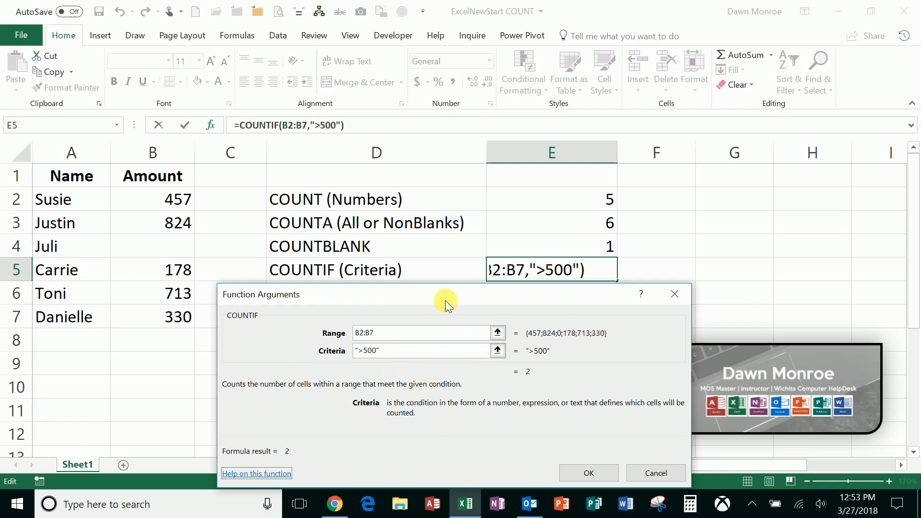
left_click_drag(446, 289, 444, 172)
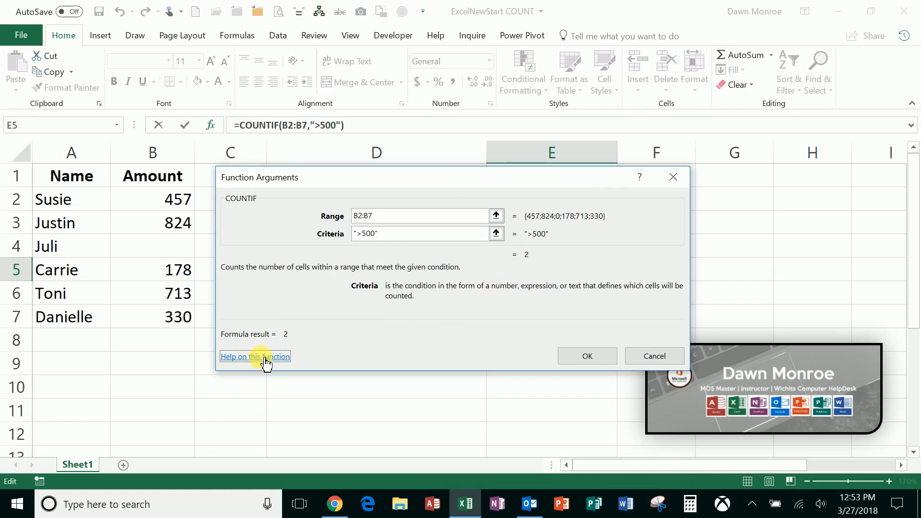
left_click(568, 359)
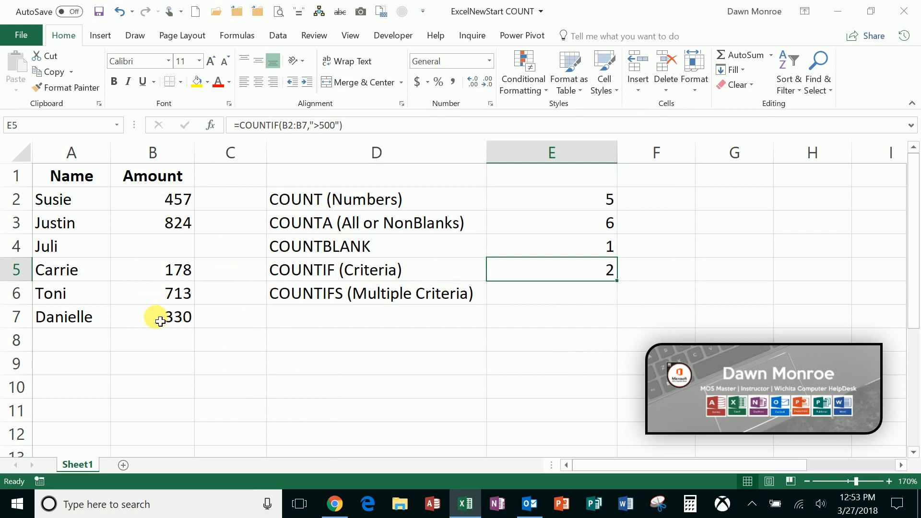
Insert the COUNTIFS function in cell E6 from the recently used functions
left_click(542, 299)
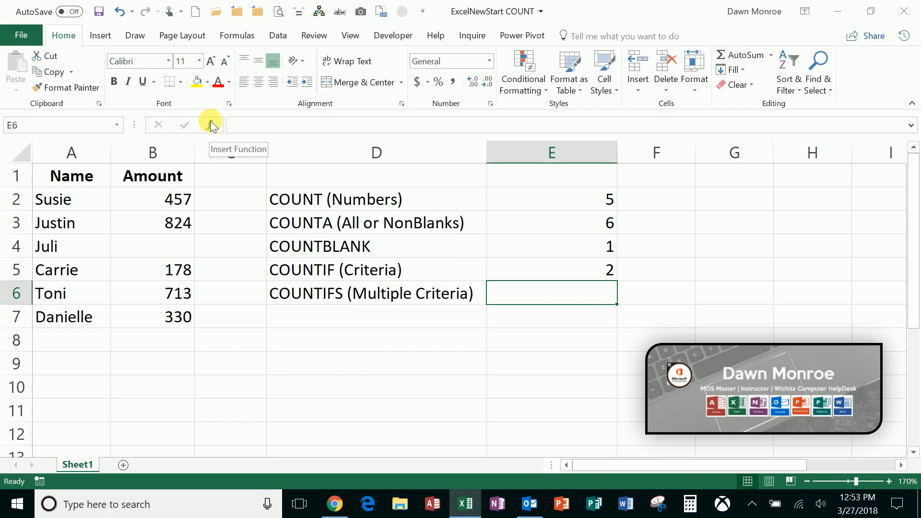
left_click(101, 33)
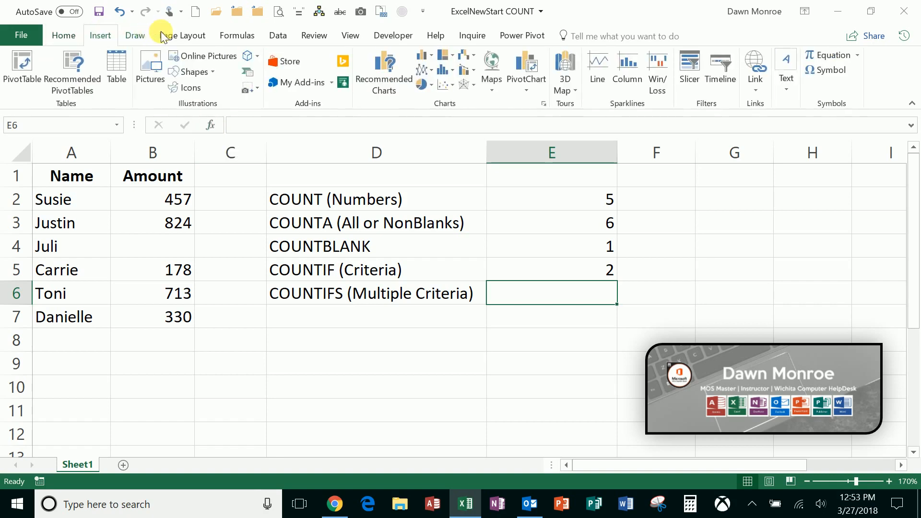
left_click(223, 33)
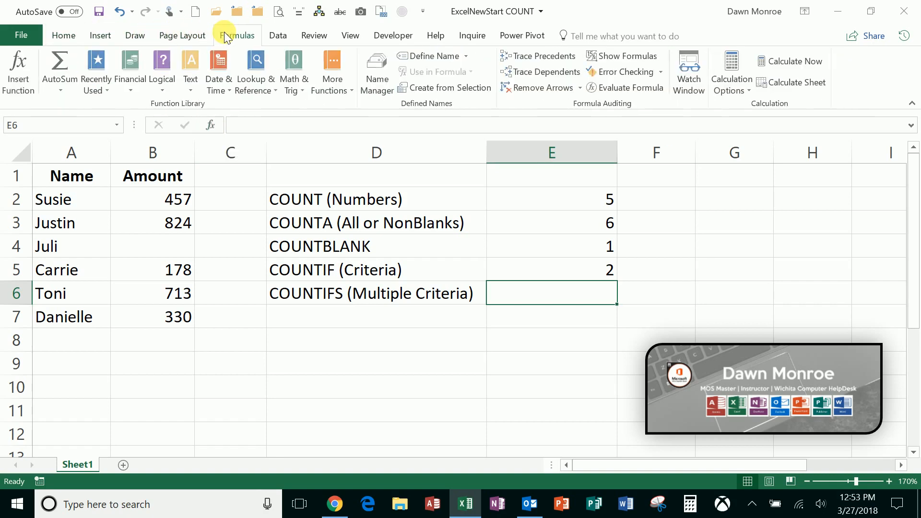
left_click(17, 74)
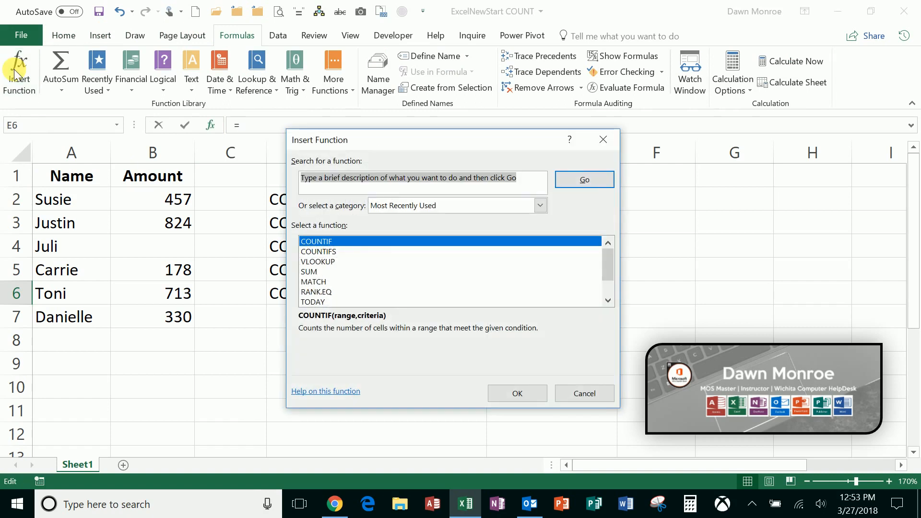
left_click(326, 251)
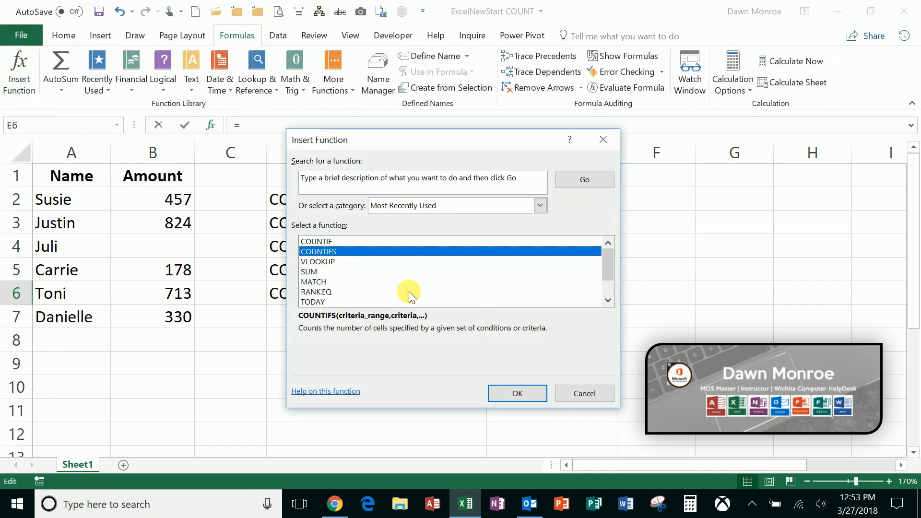
left_click(516, 393)
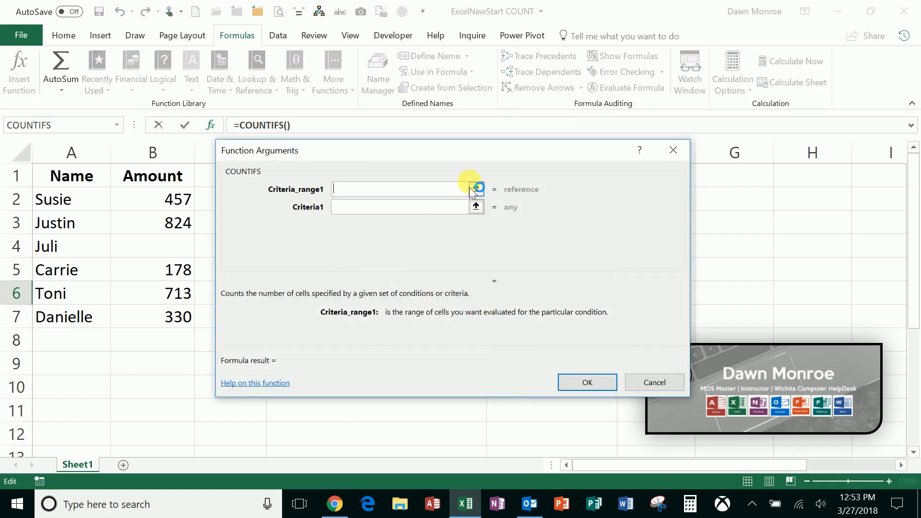
Set the first COUNTIFS criteria range to A2:A7 and its criterion to the quoted first name found in cell A3
left_click_drag(454, 153, 621, 125)
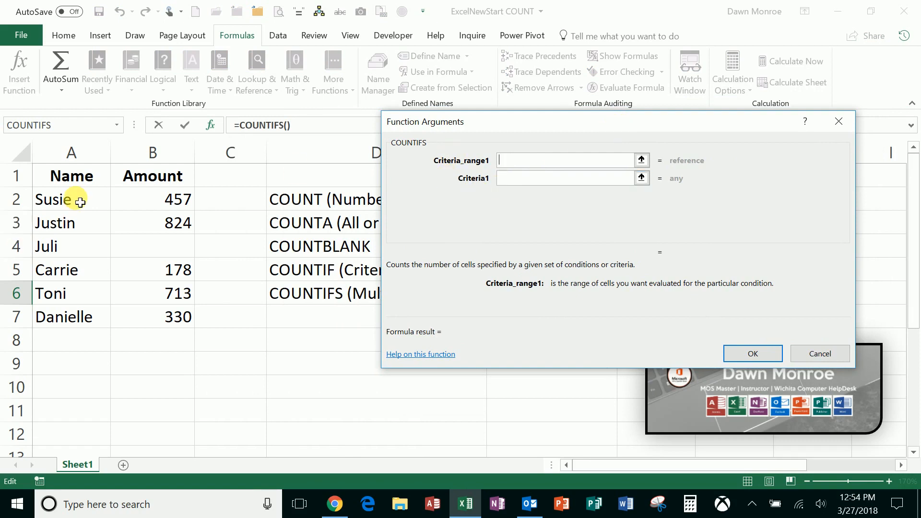
left_click_drag(80, 202, 82, 316)
left_click(509, 180)
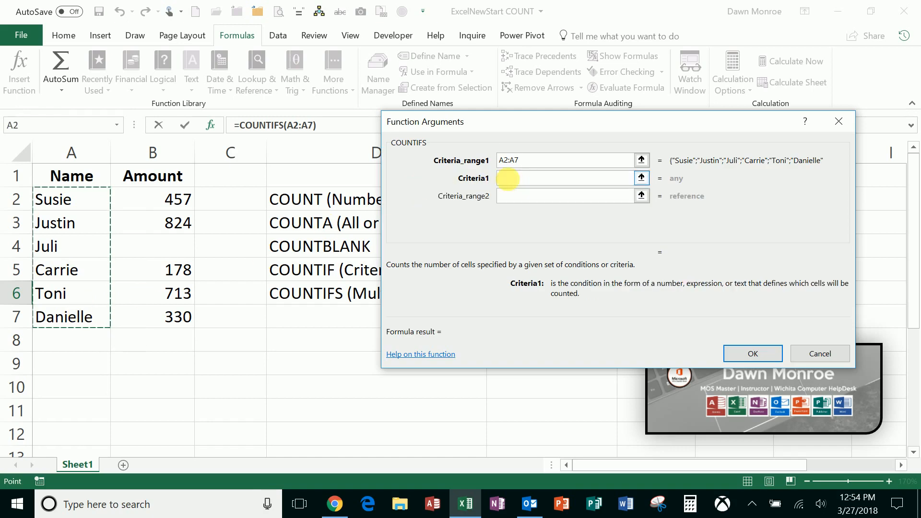
type("\"J")
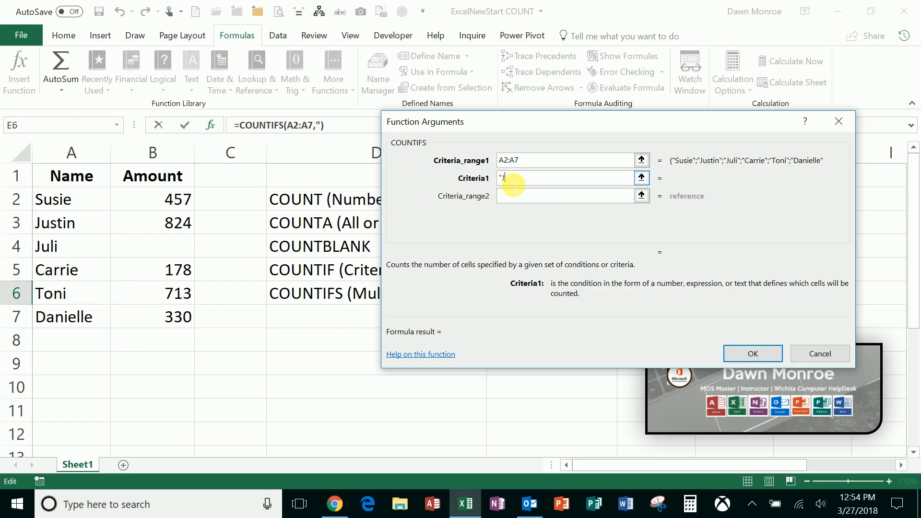
type("ustin\"")
Set the second COUNTIFS criteria range to B2:B7 with the criterion >500, and confirm the function arguments
left_click(522, 200)
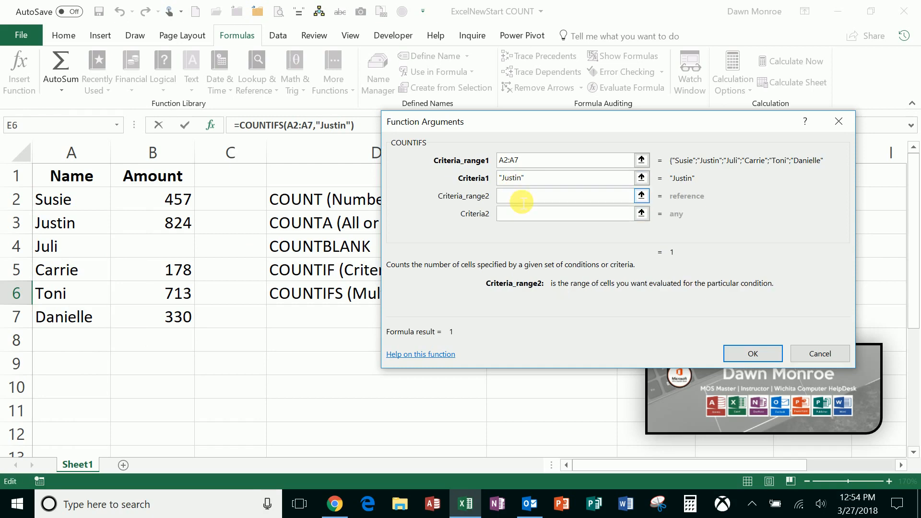
left_click_drag(146, 199, 148, 315)
left_click(70, 282)
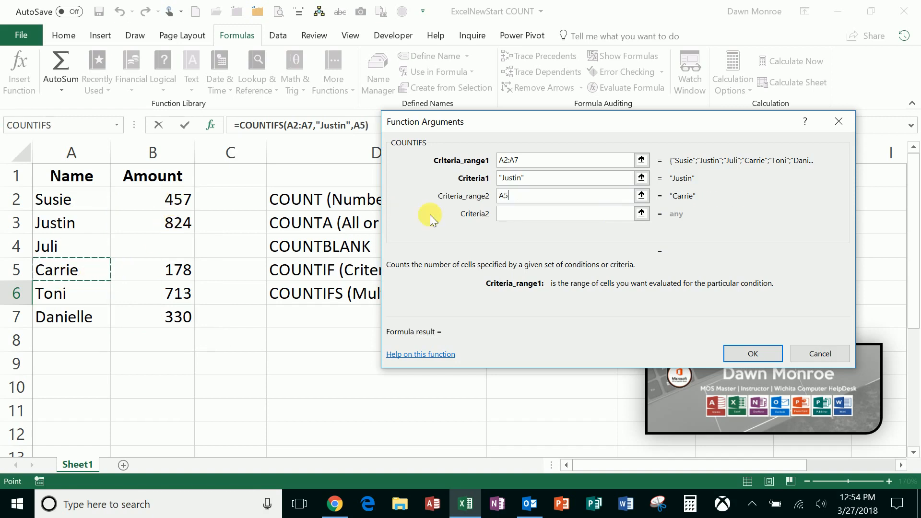
left_click_drag(521, 198, 494, 197)
key("Delete")
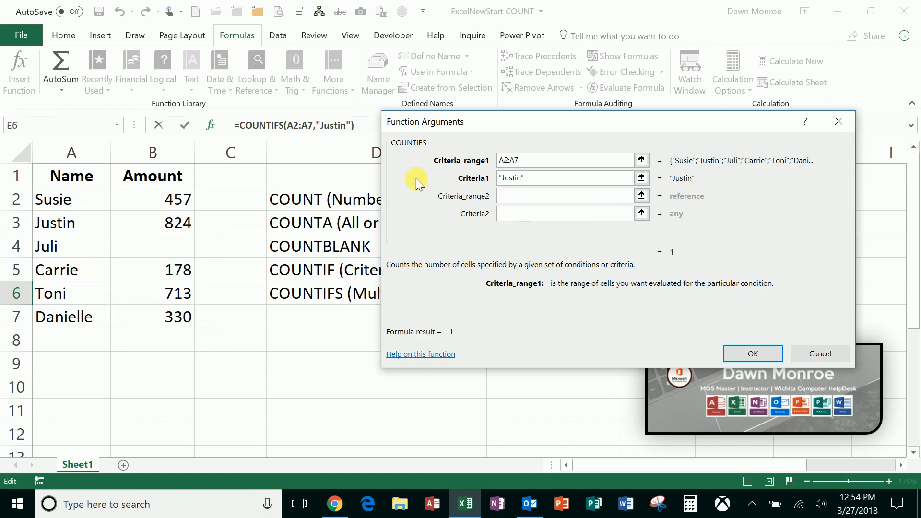
left_click_drag(185, 199, 180, 317)
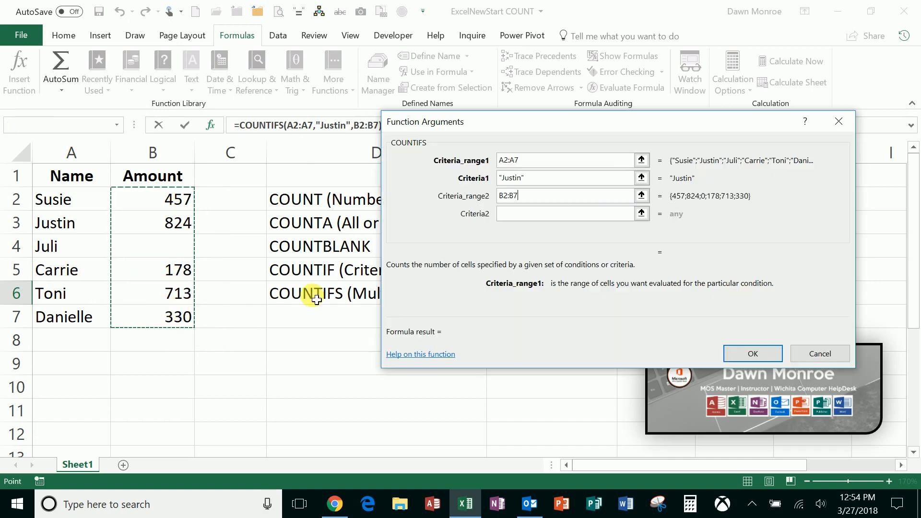
left_click(513, 218)
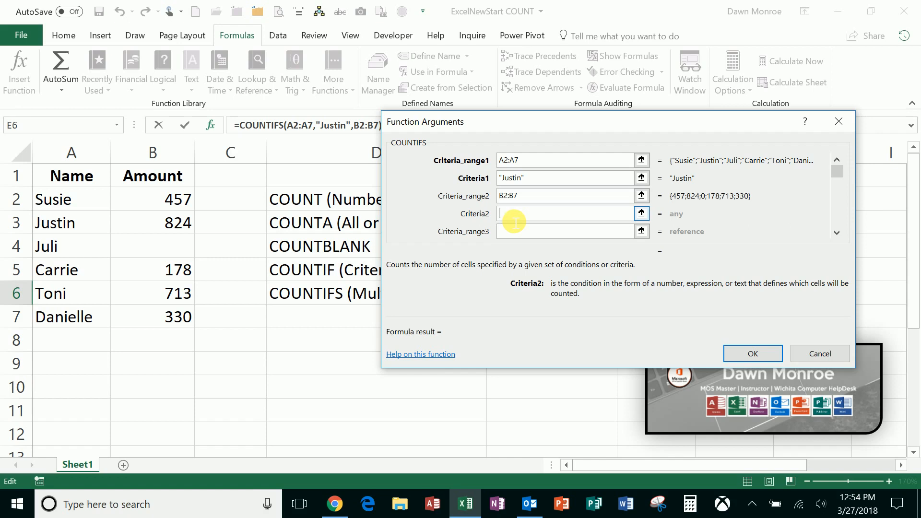
type(">500")
key("Tab")
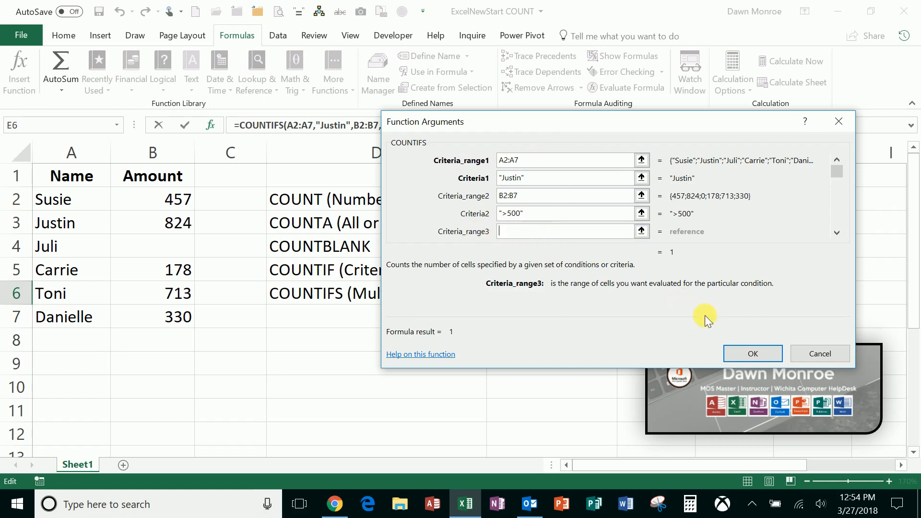
left_click(760, 358)
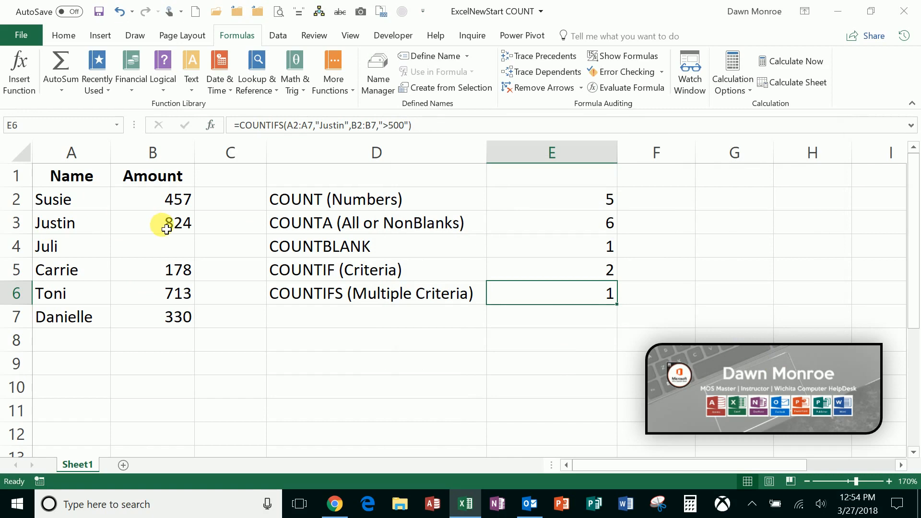
Change the amount in cell B5 to 600 to test the COUNTIF and COUNTIFS formulas
left_click(166, 277)
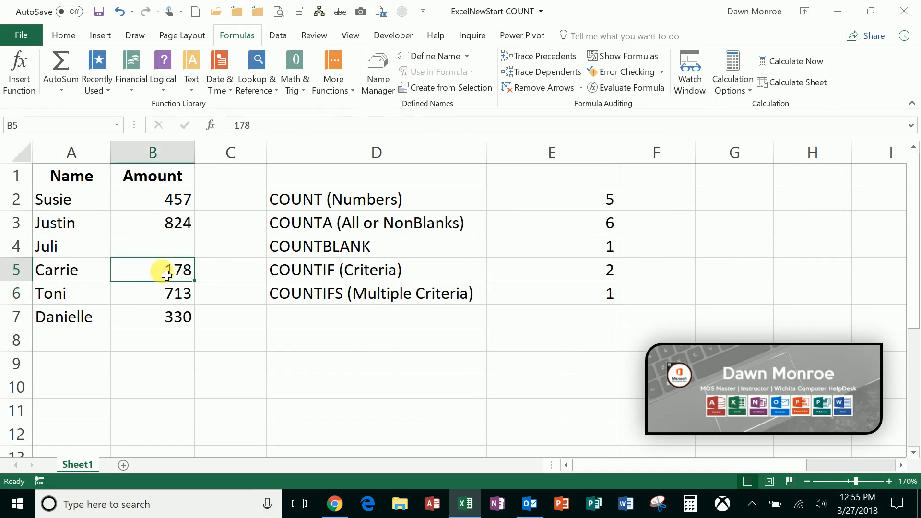
type("6000")
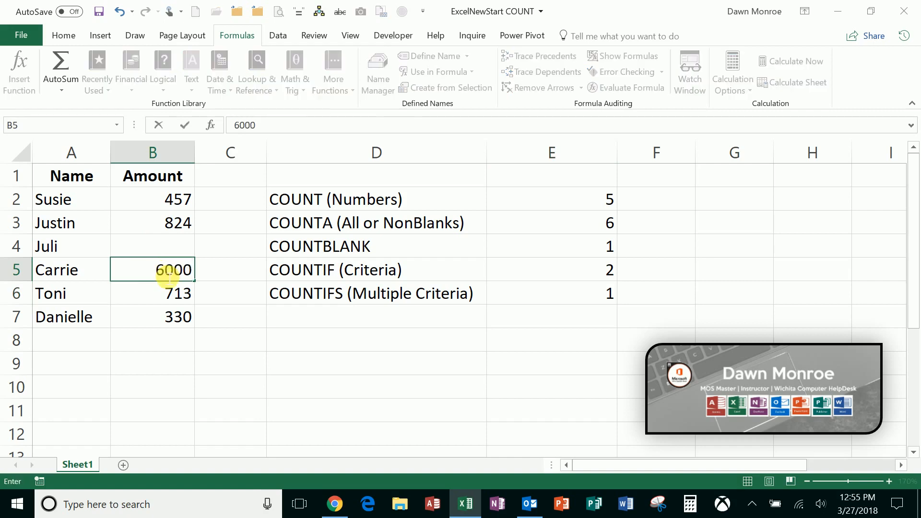
key("BackSpace")
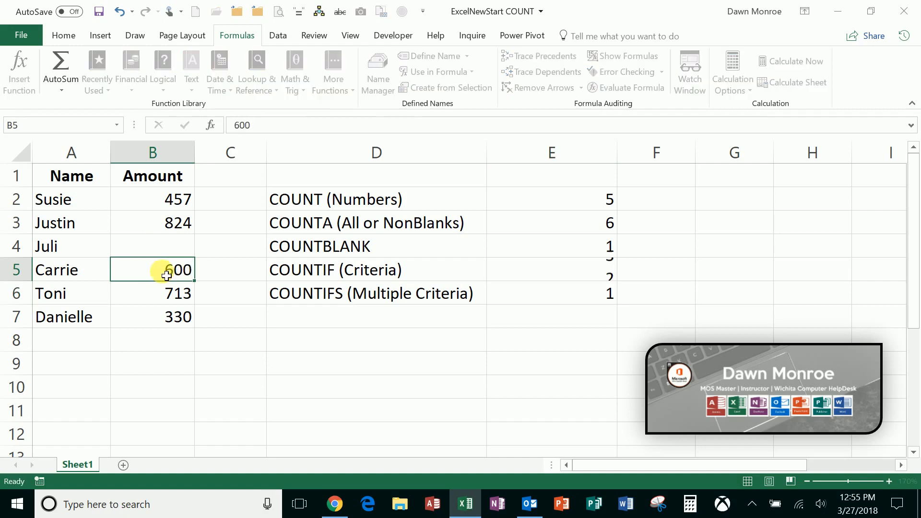
key("Return")
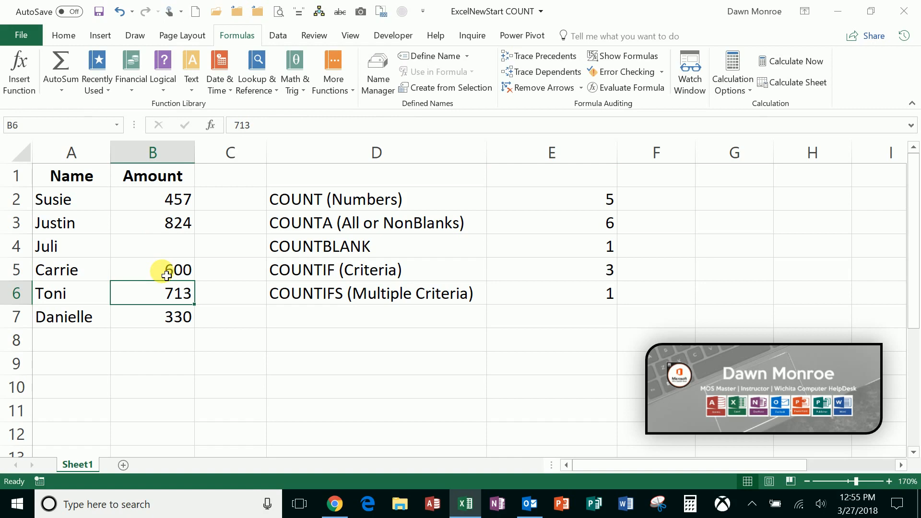